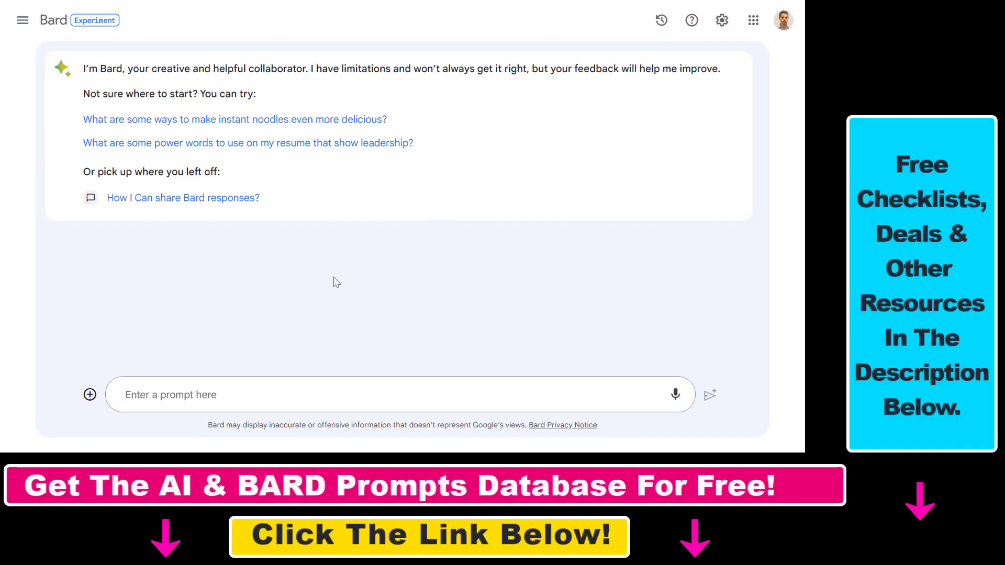
# - Open the + upload menu next to the Bard prompt box
pyautogui.click(90, 396)
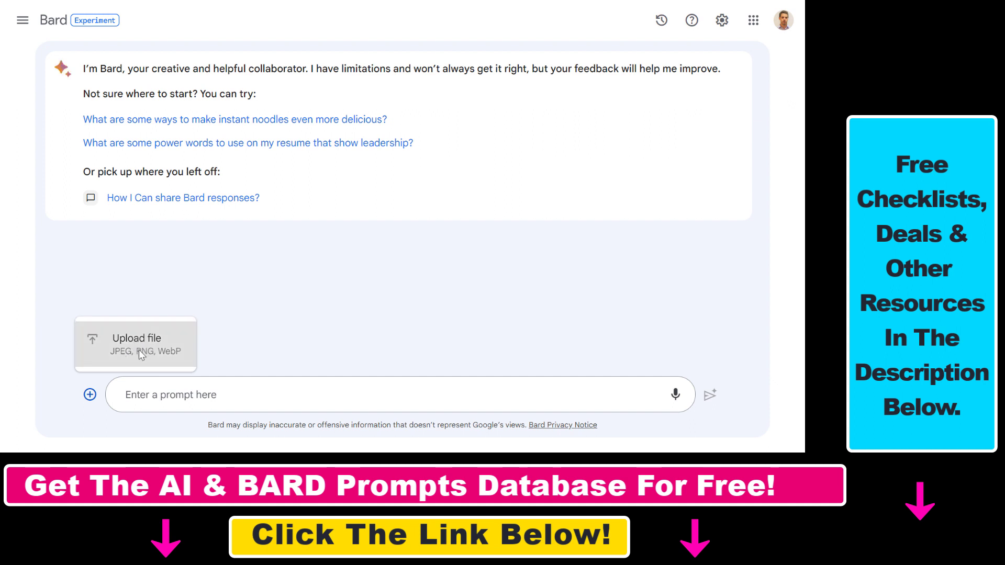
# - Upload the cloudy sky-over-field photo from the file browser to the prompt
pyautogui.click(138, 349)
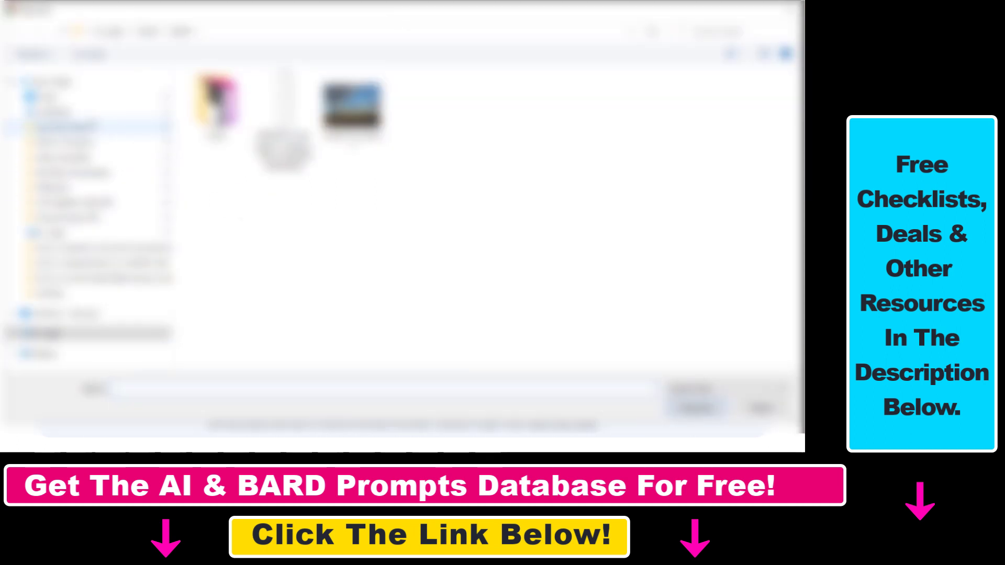
pyautogui.click(47, 96)
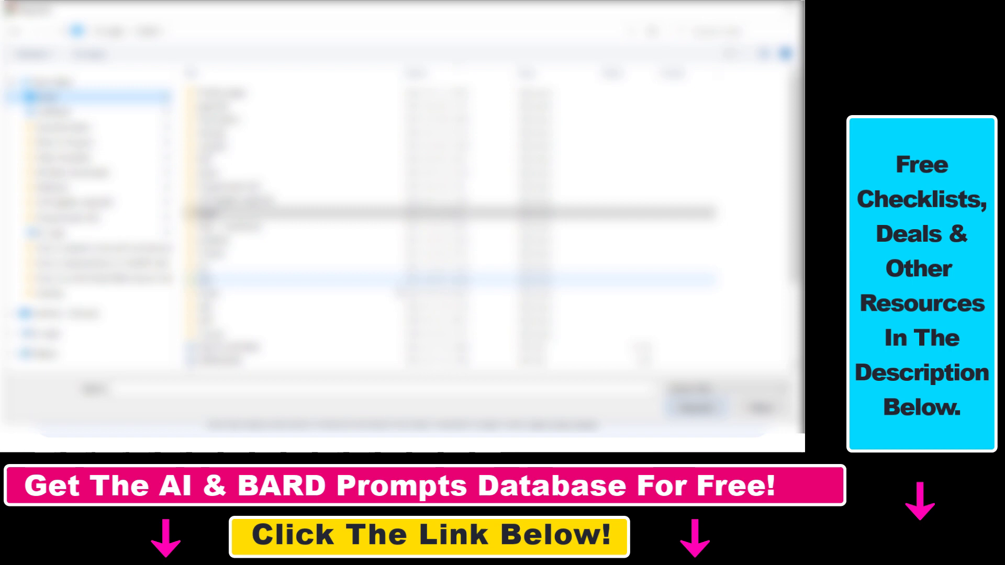
pyautogui.doubleClick(208, 279)
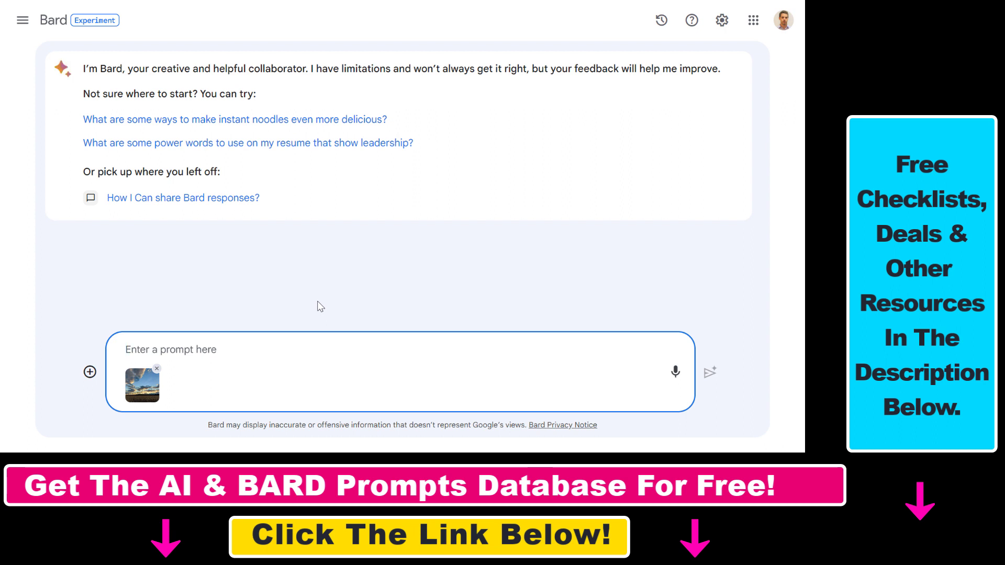
pyautogui.write('Describe what is on this image')
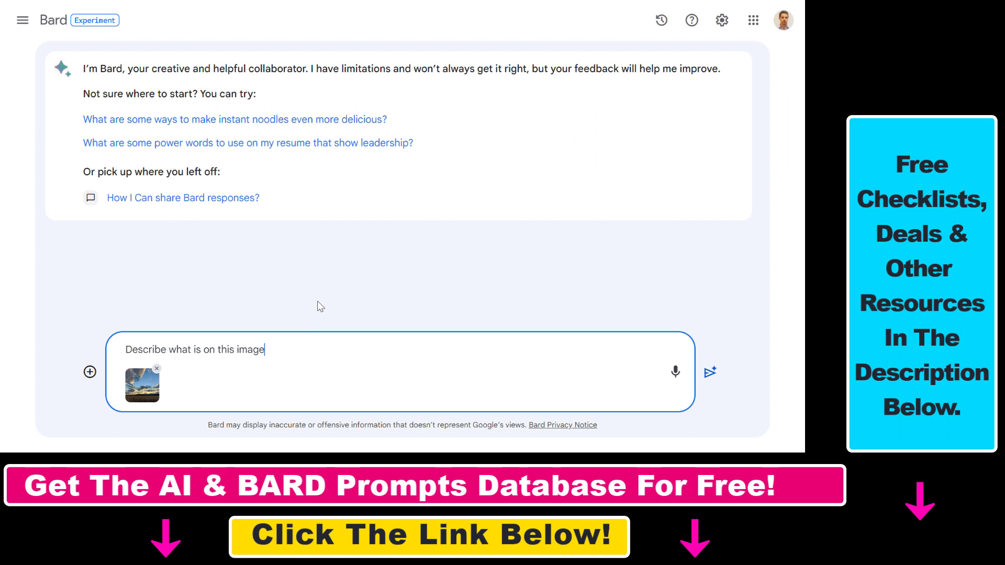
pyautogui.write(', and create social media captions based on that image description.')
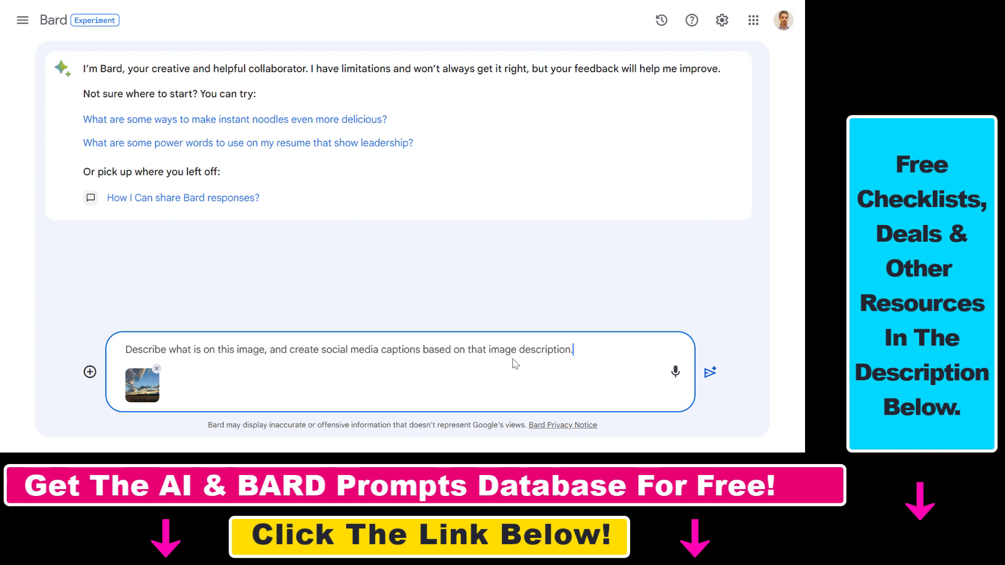
# - Send the image prompt and get a sky description with social media captions
pyautogui.click(711, 374)
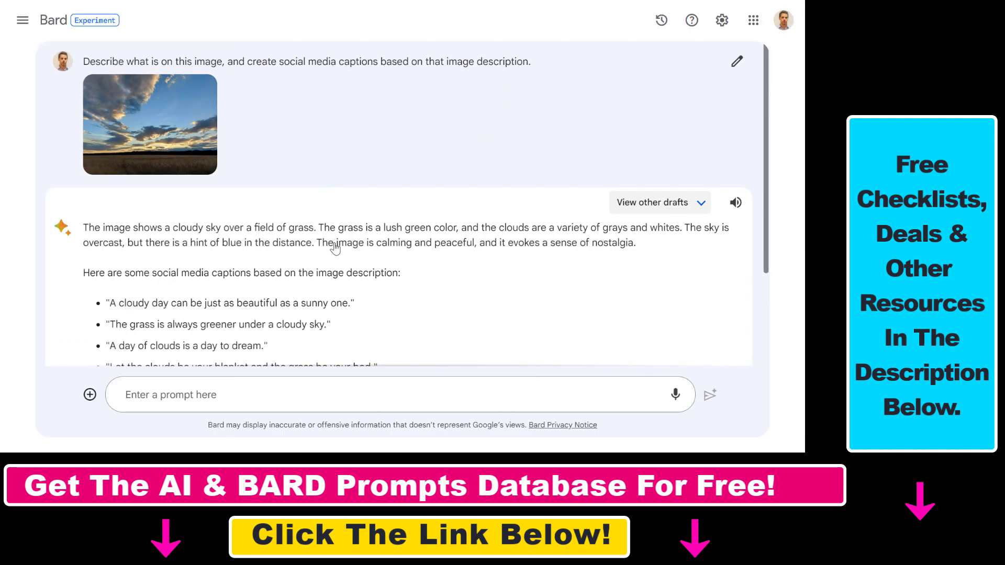
pyautogui.scroll(-1, 334, 247)
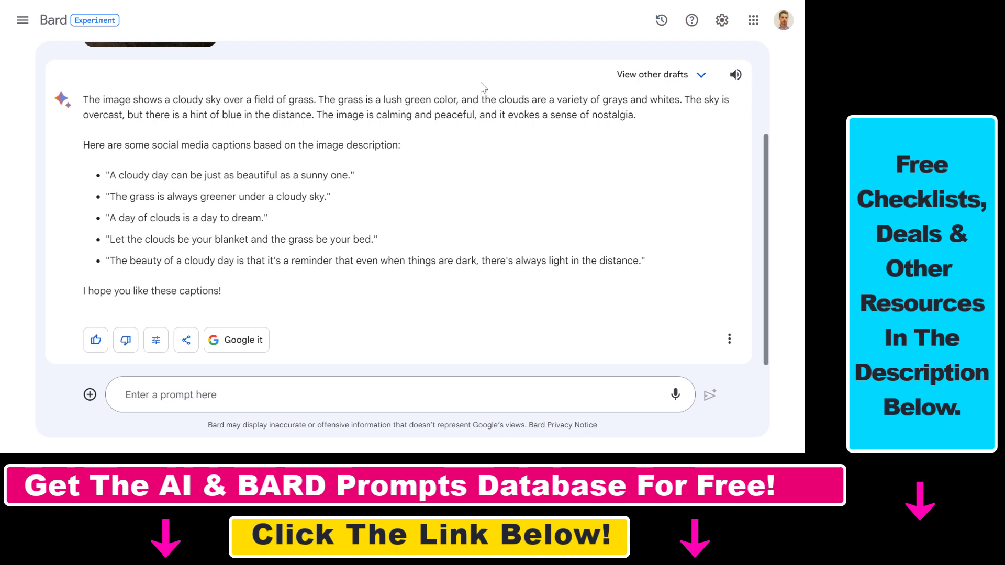
pyautogui.scroll(2, 385, 247)
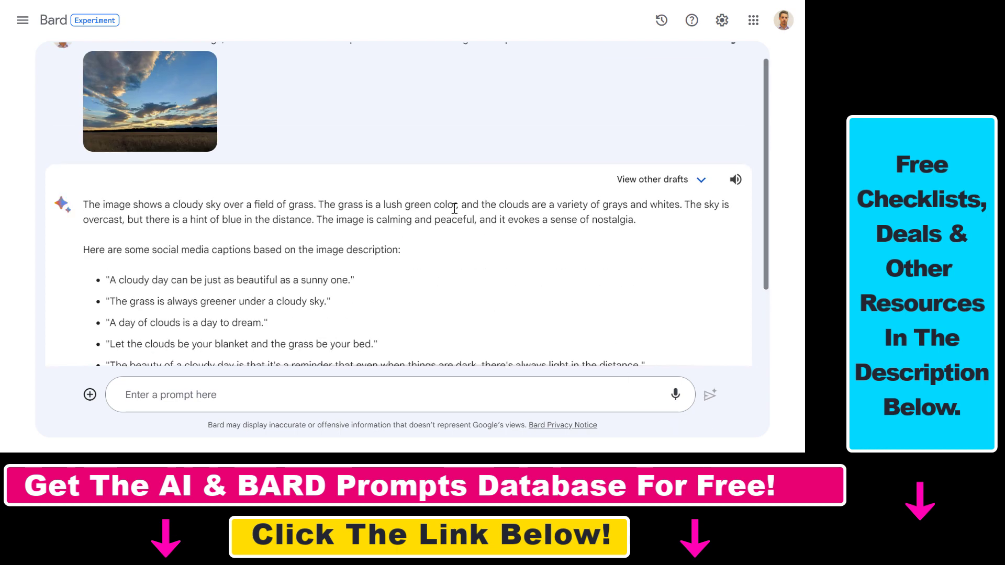
pyautogui.scroll(1, 426, 210)
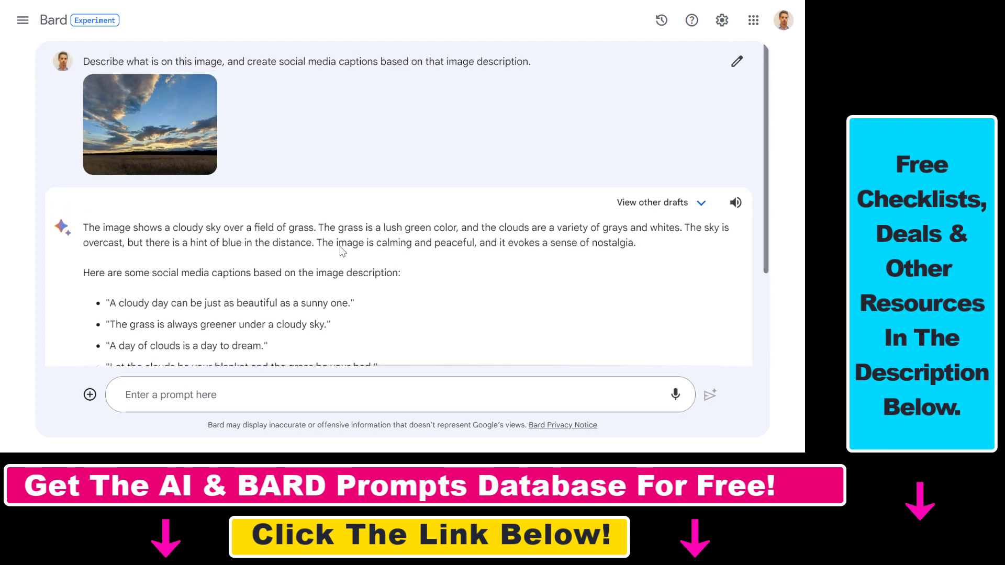
pyautogui.scroll(-2, 323, 242)
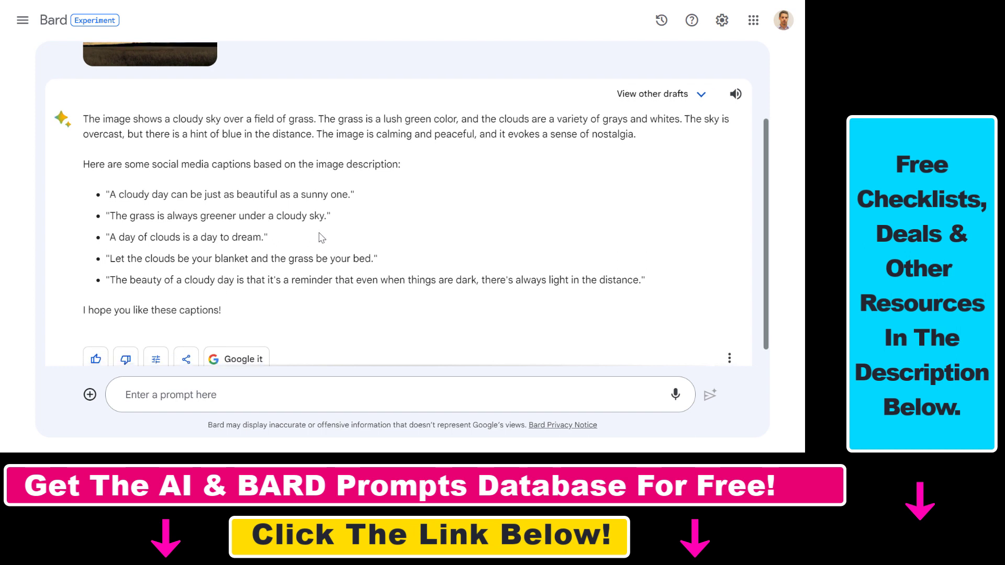
pyautogui.scroll(2, 321, 238)
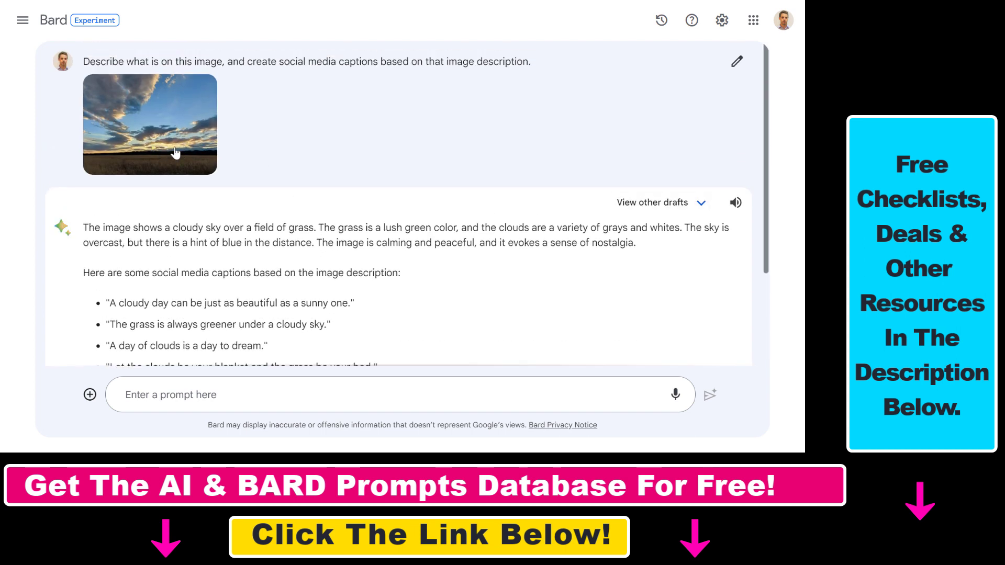